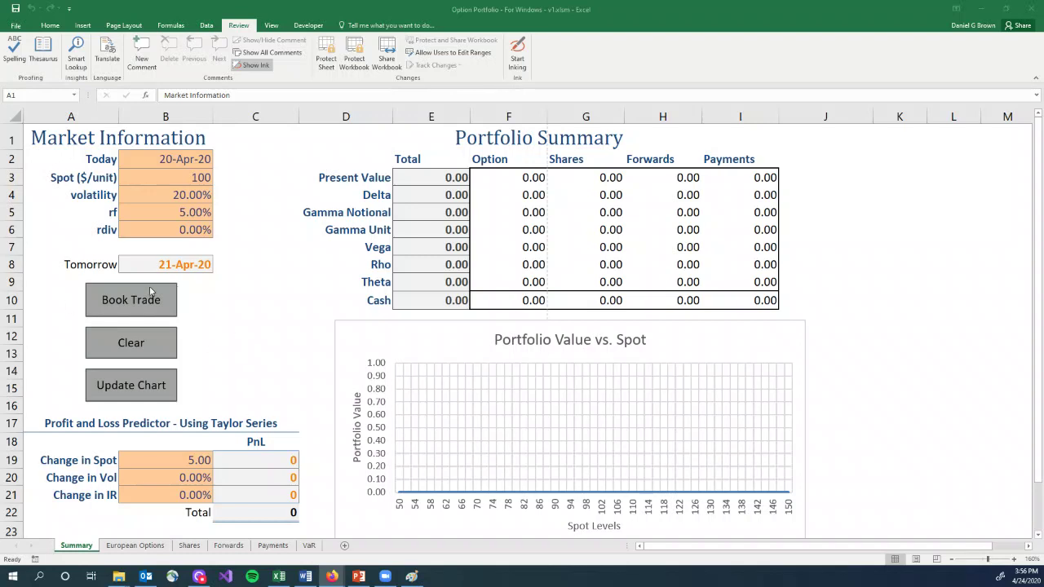
Book a purchase of 1000 call options with strike 100 and maturity 20-Apr-2021, priced at fair value.
{"action": "left_click", "coordinate": [149, 300]}
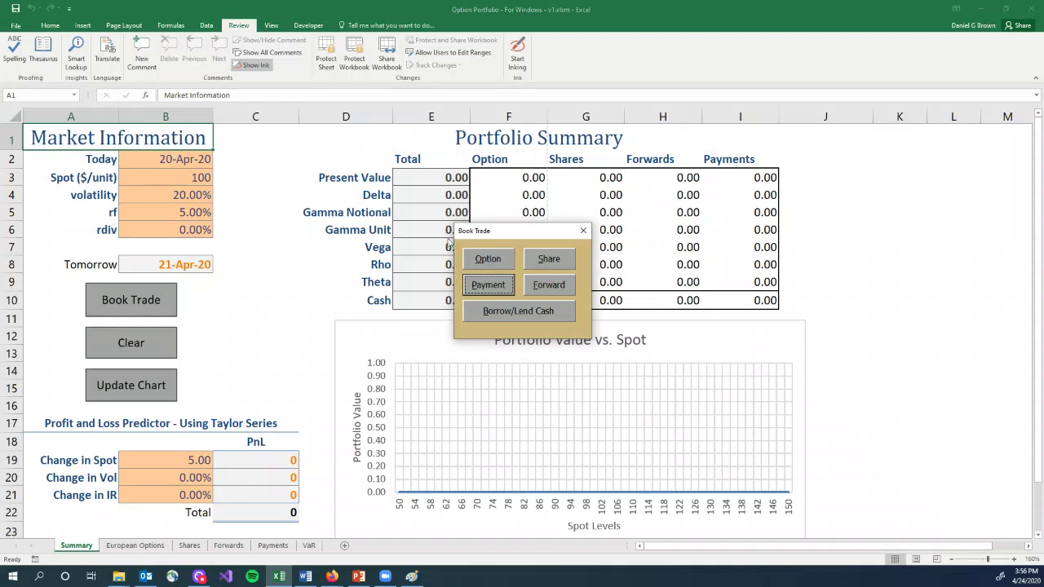
{"action": "left_click", "coordinate": [472, 265]}
{"action": "type", "text": "1000"}
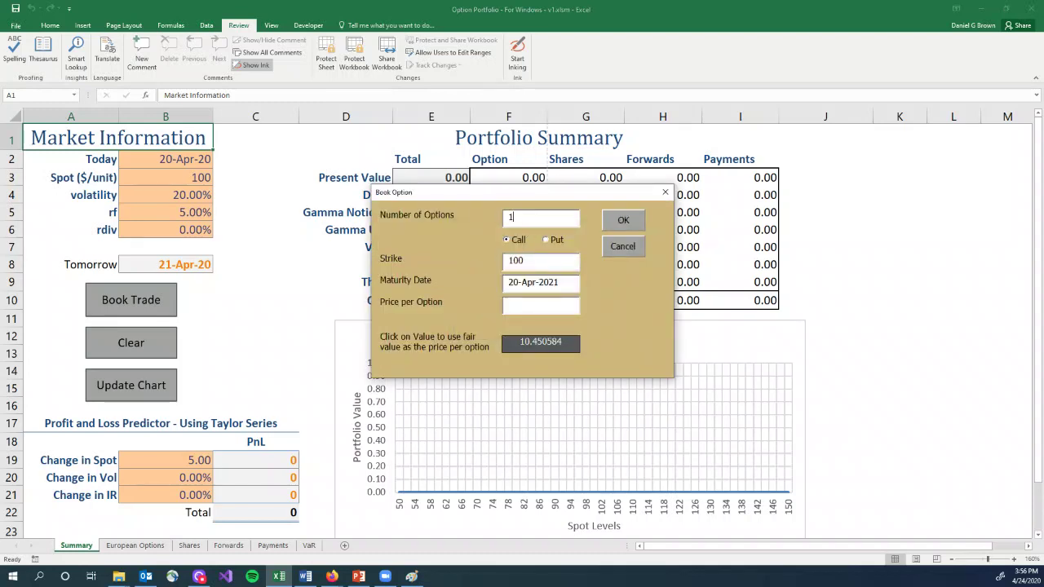
{"action": "left_click", "coordinate": [540, 261]}
{"action": "left_click", "coordinate": [548, 345]}
{"action": "left_click", "coordinate": [627, 218]}
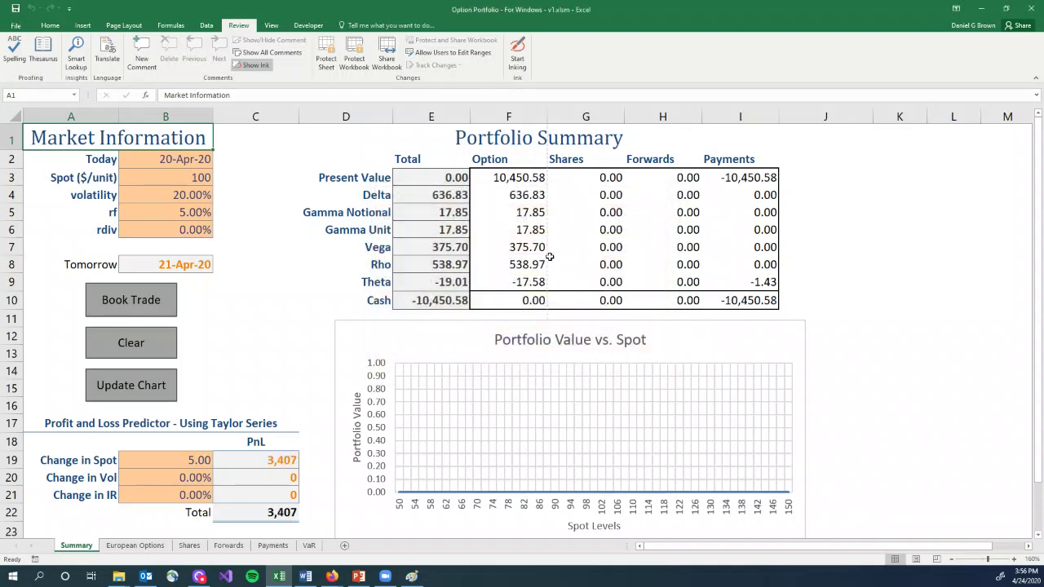
Book a share trade that offsets the option delta by selling 636.83 shares.
{"action": "left_click", "coordinate": [139, 301]}
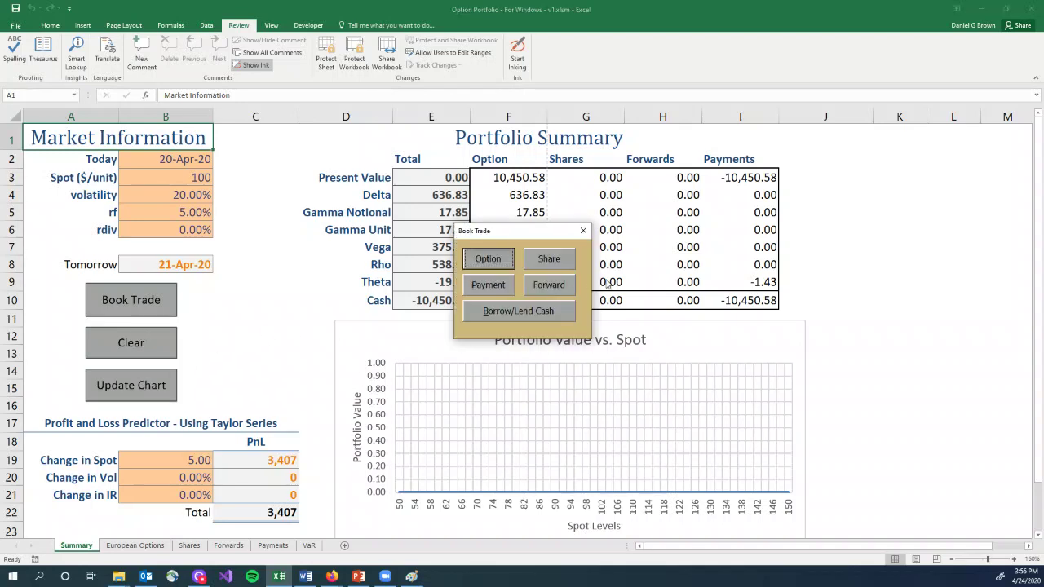
{"action": "left_click", "coordinate": [566, 259]}
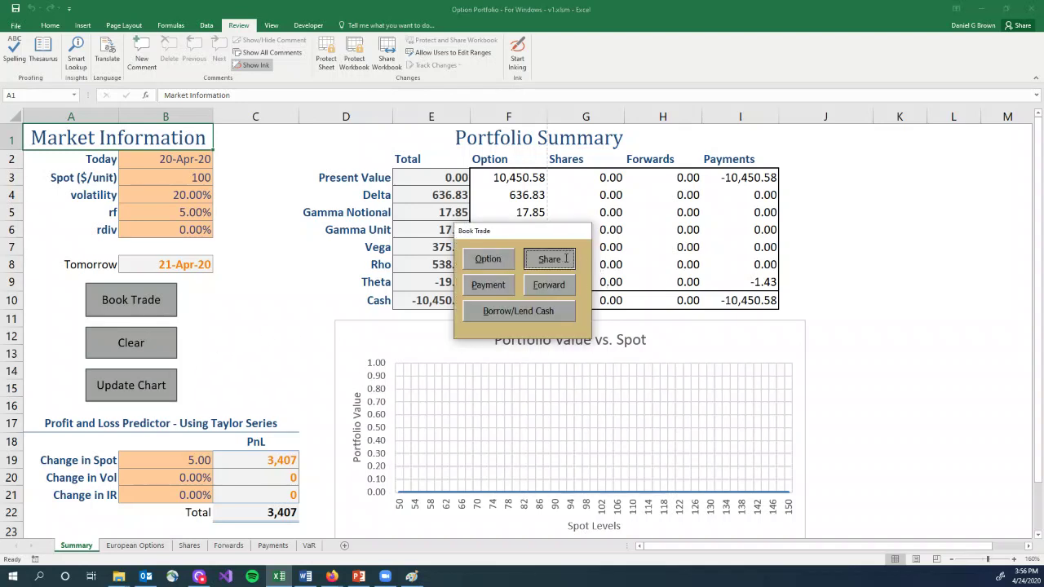
{"action": "left_click", "coordinate": [597, 268]}
Lend the 53232.416 cash balance from 4/20/2020 to 4/20/2021 at a rate of 5.00%.
{"action": "left_click", "coordinate": [167, 312]}
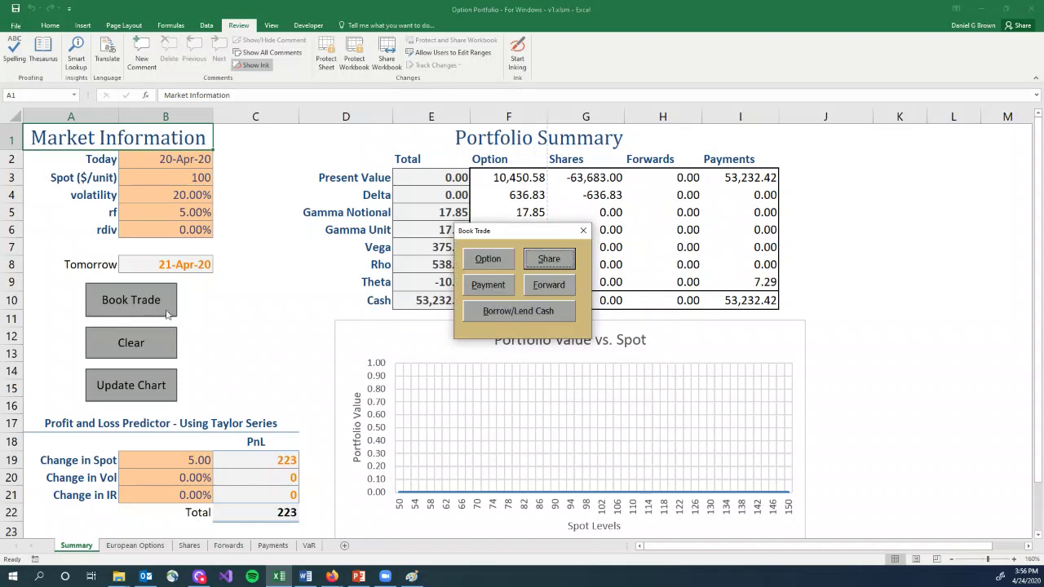
{"action": "left_click", "coordinate": [552, 311]}
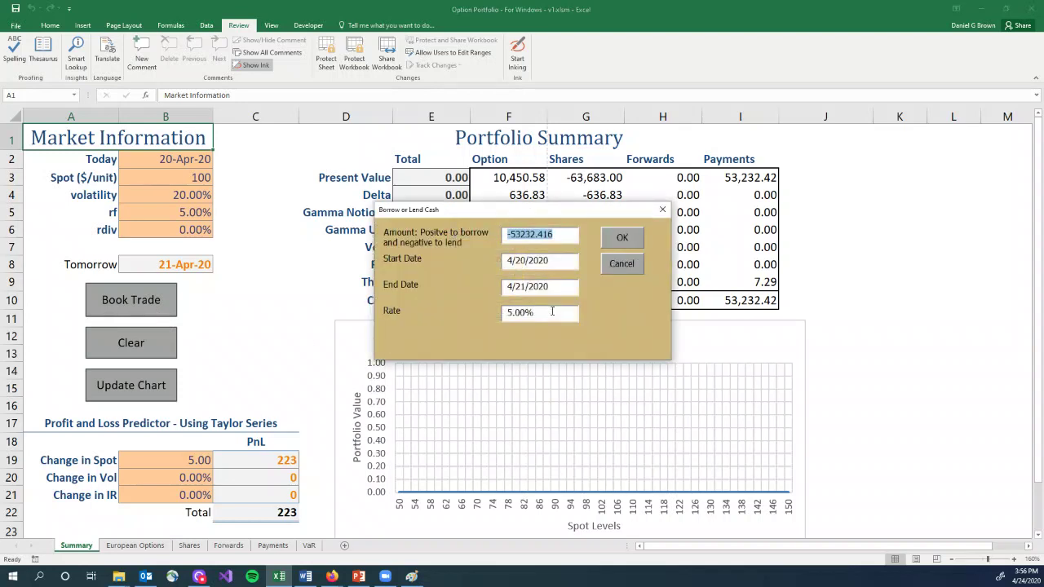
{"action": "left_click", "coordinate": [526, 287]}
{"action": "key", "text": "BackSpace"}
{"action": "type", "text": "0"}
{"action": "left_click", "coordinate": [565, 289]}
{"action": "key", "text": "BackSpace"}
{"action": "type", "text": "1"}
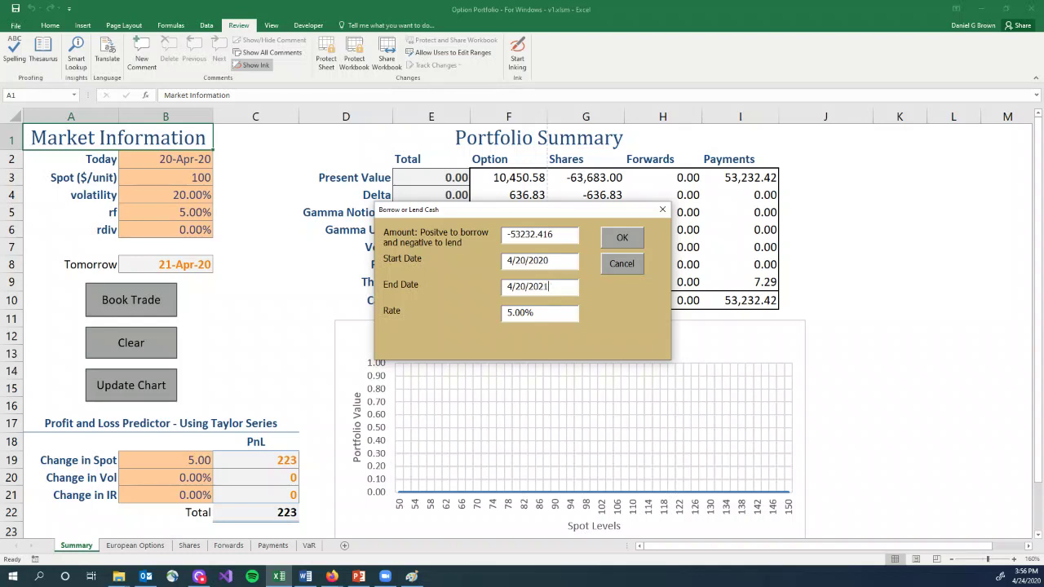
{"action": "key", "text": "Tab"}
{"action": "key", "text": "Tab"}
{"action": "key", "text": "Return"}
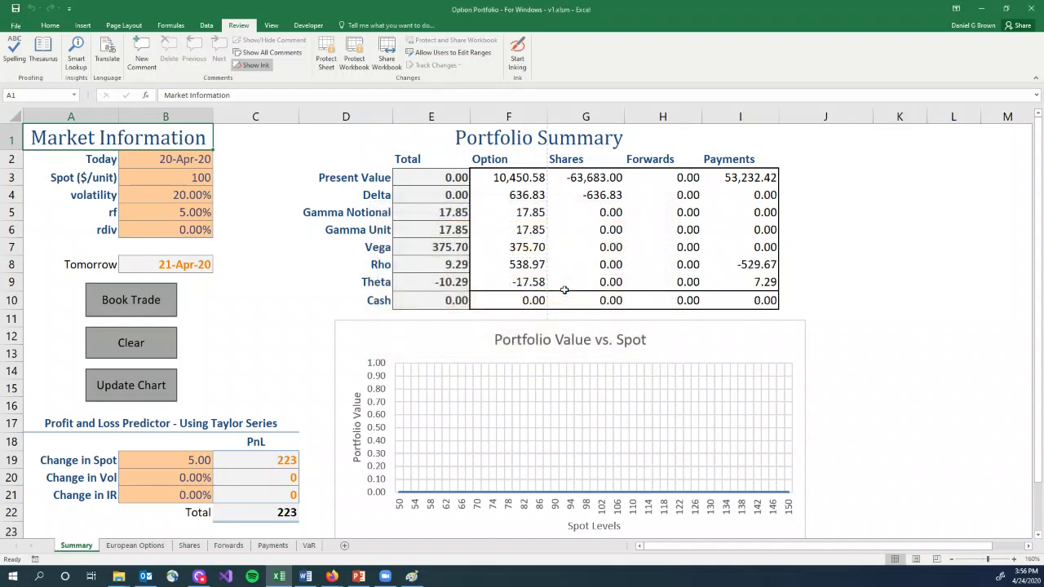
Update the Portfolio Value vs. Spot chart for the delta-hedged long call portfolio.
{"action": "left_click", "coordinate": [425, 300]}
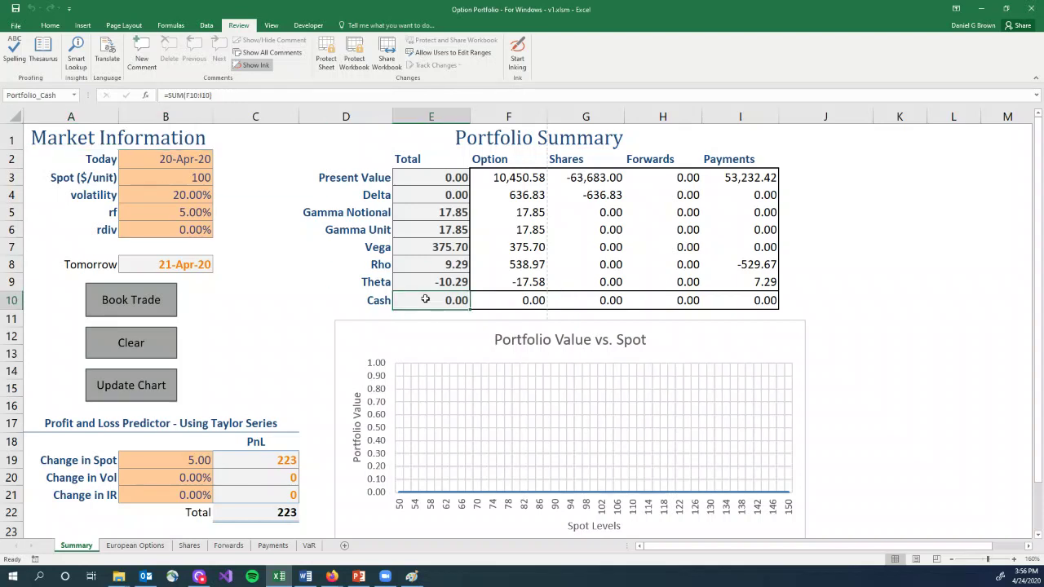
{"action": "left_click", "coordinate": [163, 389]}
{"action": "left_click", "coordinate": [600, 233]}
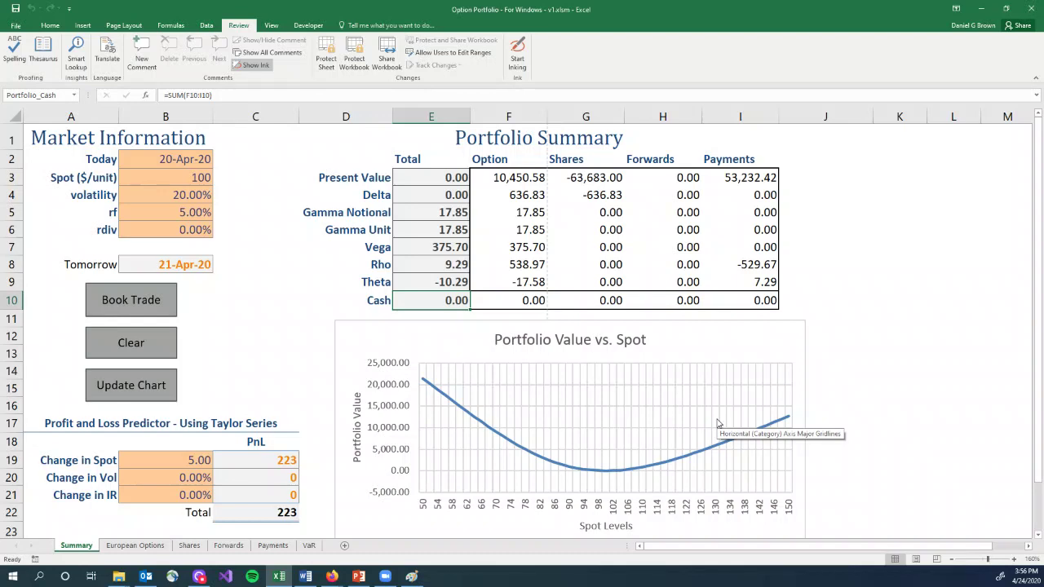
{"action": "left_click", "coordinate": [256, 372]}
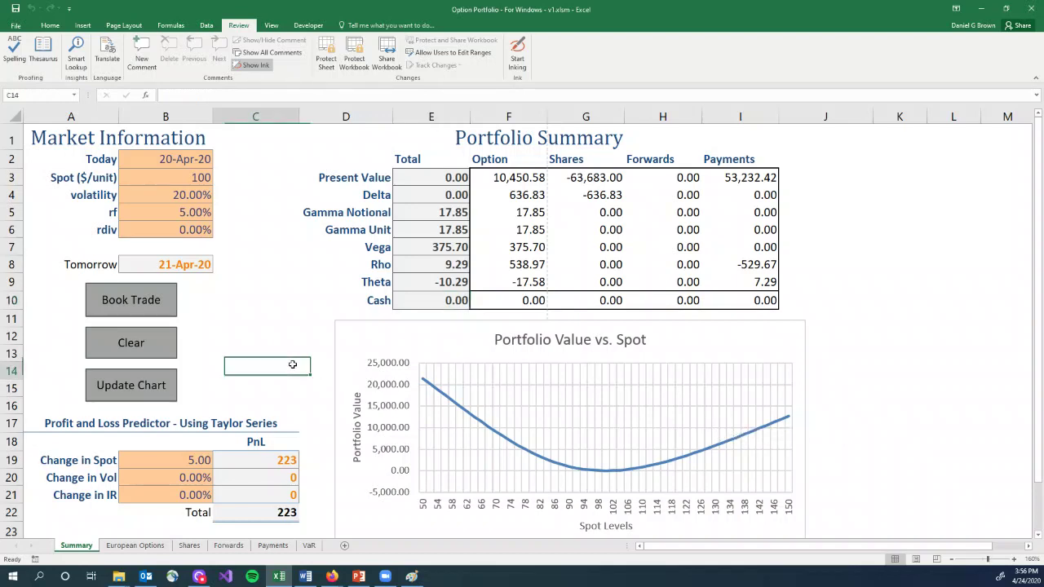
Clear the portfolio and book a sale of -1000 calls with strike 100 and maturity 20-Apr-2021 at fair value.
{"action": "left_click", "coordinate": [118, 347]}
{"action": "left_click", "coordinate": [149, 303]}
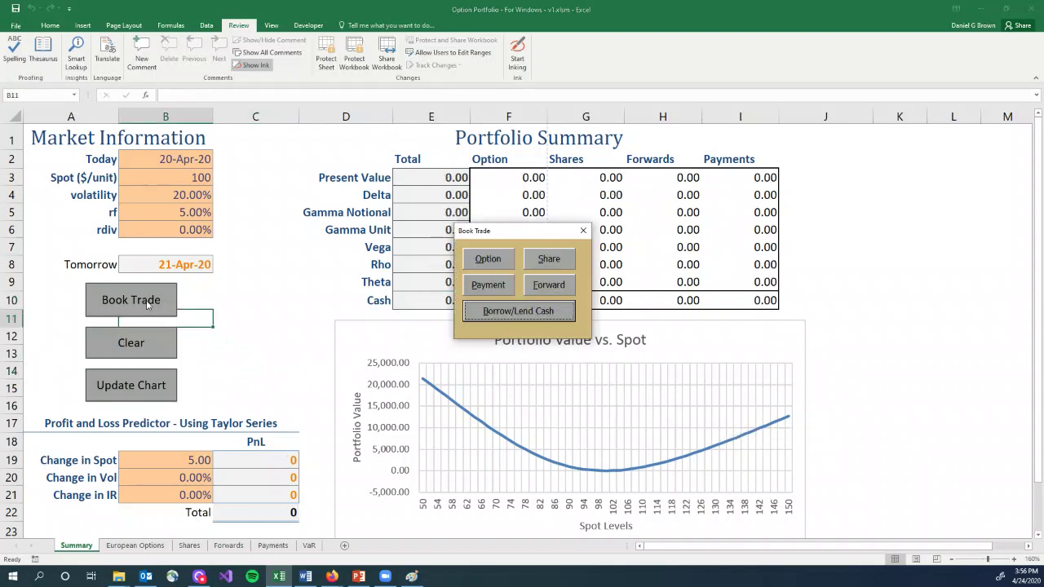
{"action": "left_click", "coordinate": [498, 265]}
{"action": "type", "text": "-1"}
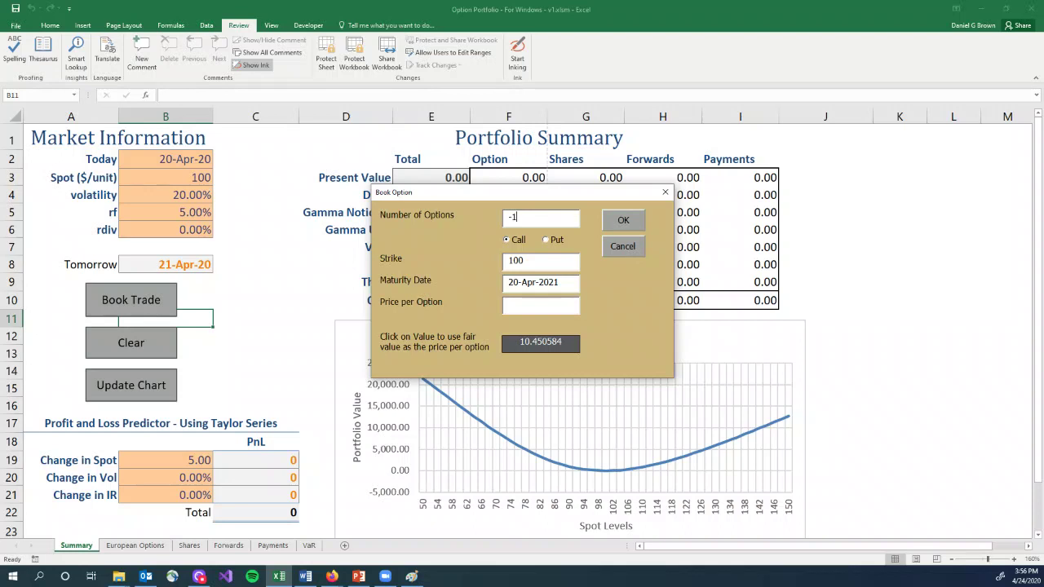
{"action": "type", "text": "000"}
{"action": "left_click", "coordinate": [562, 282]}
{"action": "left_click", "coordinate": [560, 349]}
{"action": "left_click", "coordinate": [625, 221]}
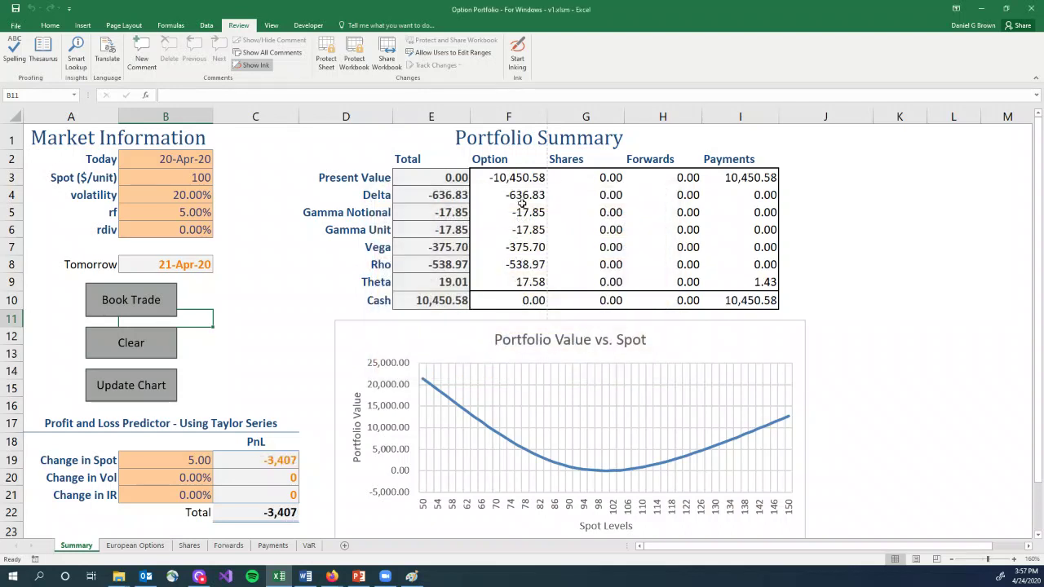
Book a share trade that hedges the short calls by buying 636.83 shares.
{"action": "left_click", "coordinate": [162, 308]}
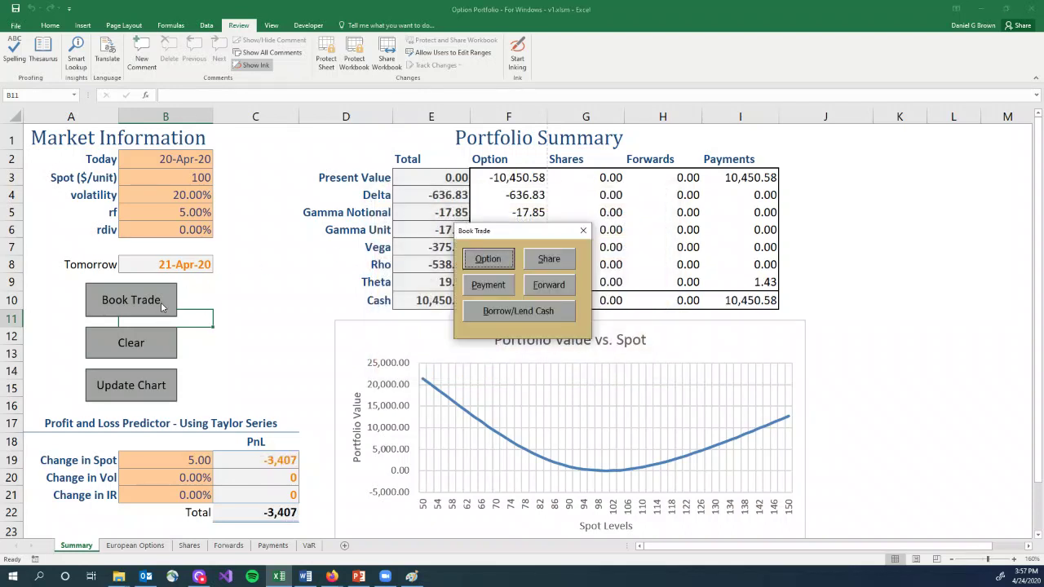
{"action": "left_click", "coordinate": [543, 263]}
{"action": "left_click", "coordinate": [605, 263]}
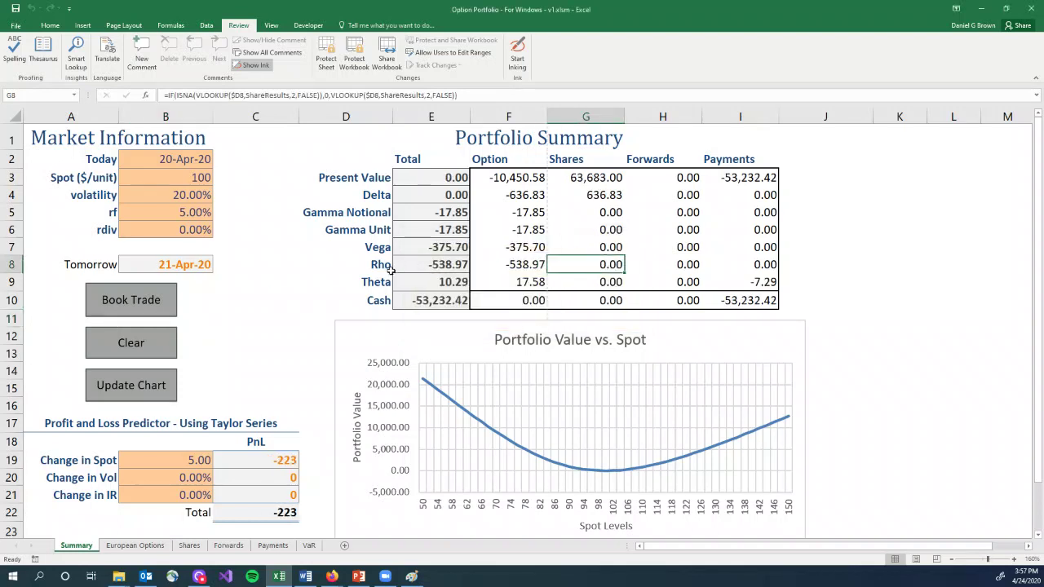
{"action": "left_click", "coordinate": [388, 269]}
Borrow 53232.416 in cash from 4/20/2020 to 4/20/2021 at 5.00% to cover the cash shortfall.
{"action": "left_click", "coordinate": [149, 302]}
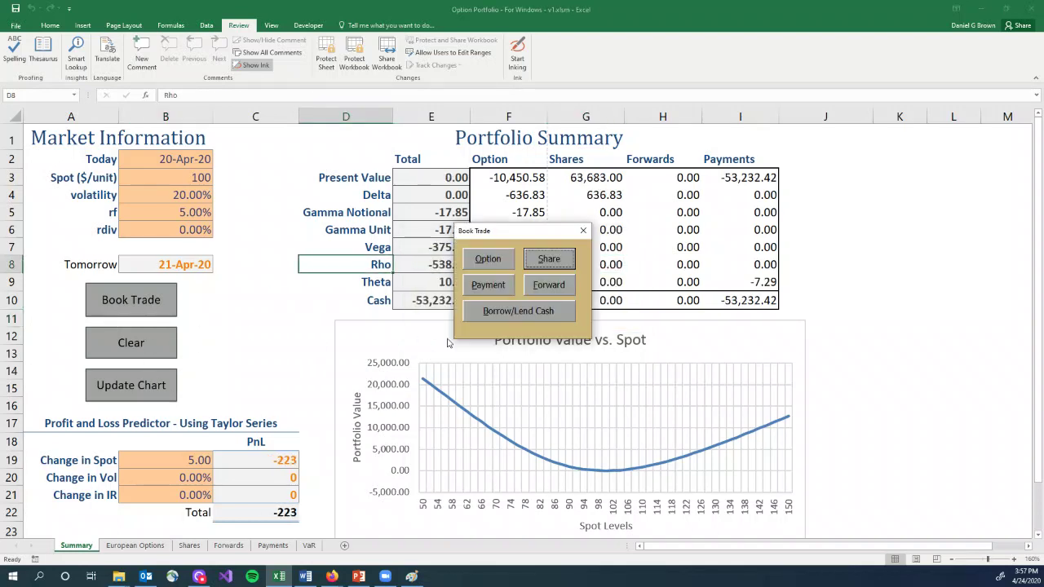
{"action": "left_click", "coordinate": [494, 322]}
{"action": "left_click", "coordinate": [527, 286]}
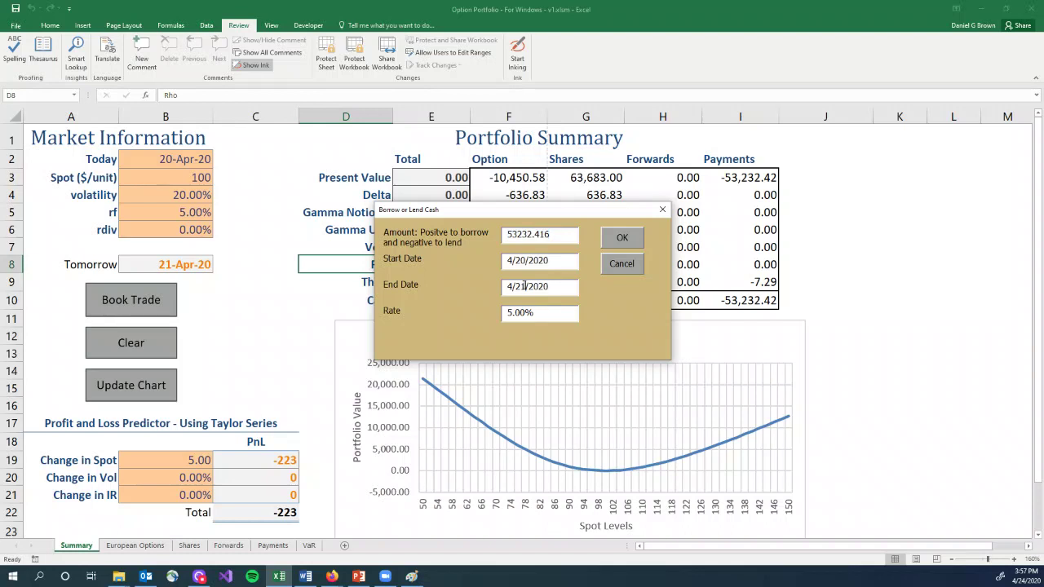
{"action": "key", "text": "BackSpace"}
{"action": "key", "text": "BackSpace"}
{"action": "type", "text": "0"}
{"action": "key", "text": "BackSpace"}
{"action": "type", "text": "1"}
{"action": "left_click", "coordinate": [622, 237]}
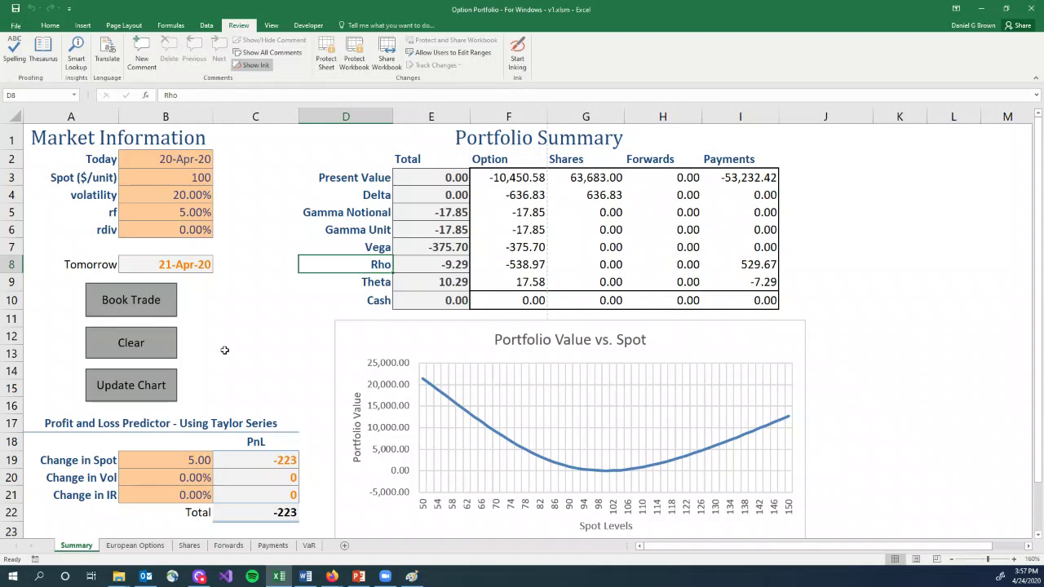
Update the Portfolio Value vs. Spot chart for the hedged short call portfolio and select the total Theta cell.
{"action": "left_click", "coordinate": [165, 390]}
{"action": "left_click", "coordinate": [604, 227]}
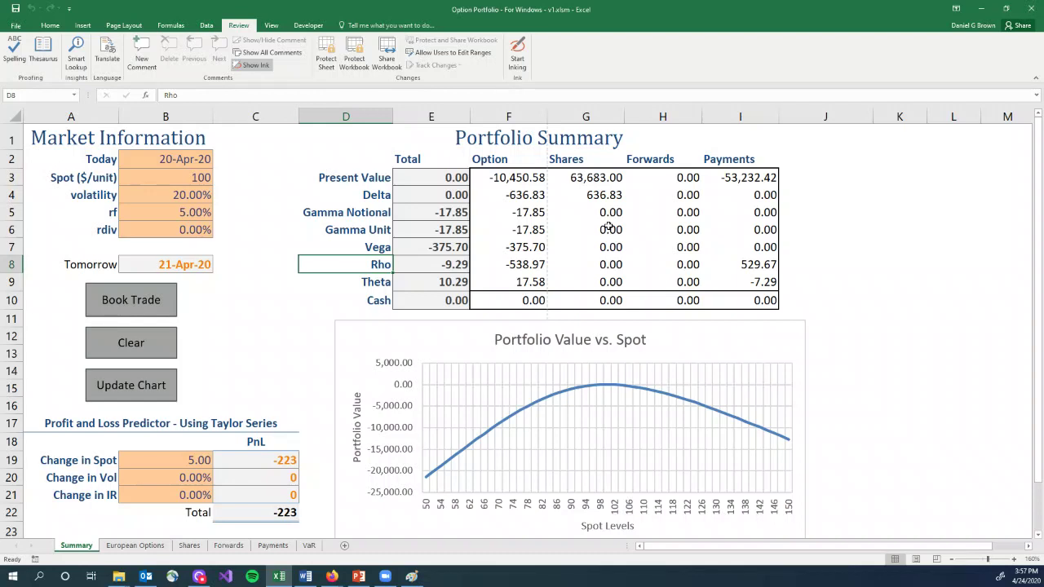
{"action": "key", "text": "Right"}
{"action": "key", "text": "Down"}
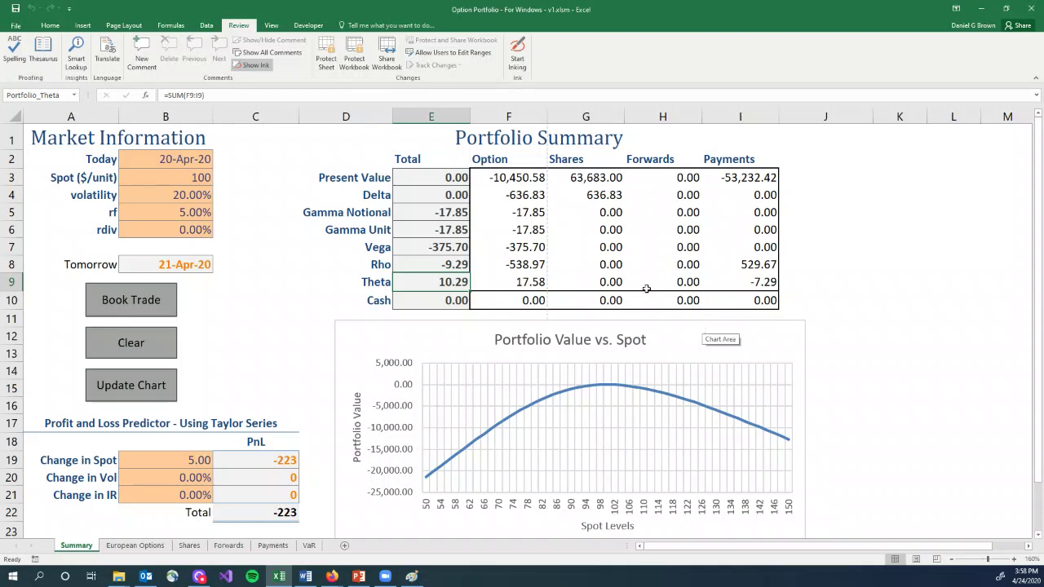
Test one day of time decay by setting the Today date to 4/21/20 and returning it to 4/20/20.
{"action": "left_click", "coordinate": [185, 163]}
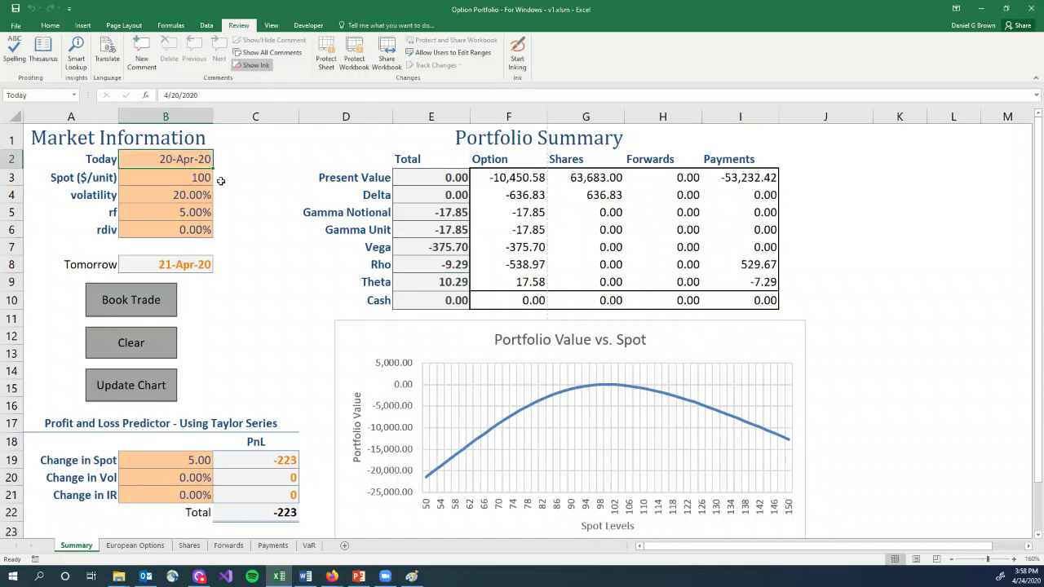
{"action": "type", "text": "4/21/20"}
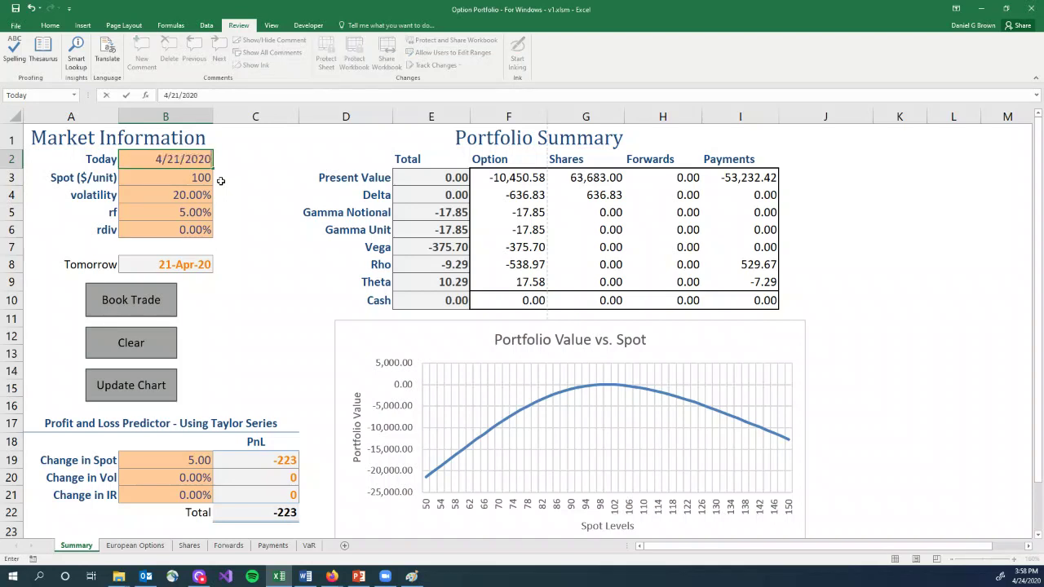
{"action": "key", "text": "Return"}
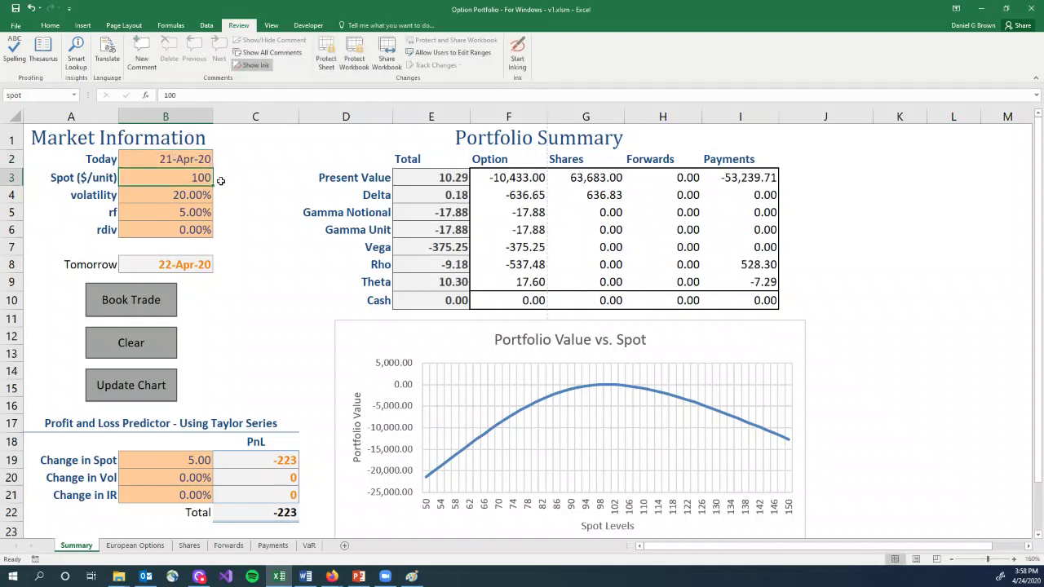
{"action": "key", "text": "Up"}
{"action": "type", "text": "4/20/20"}
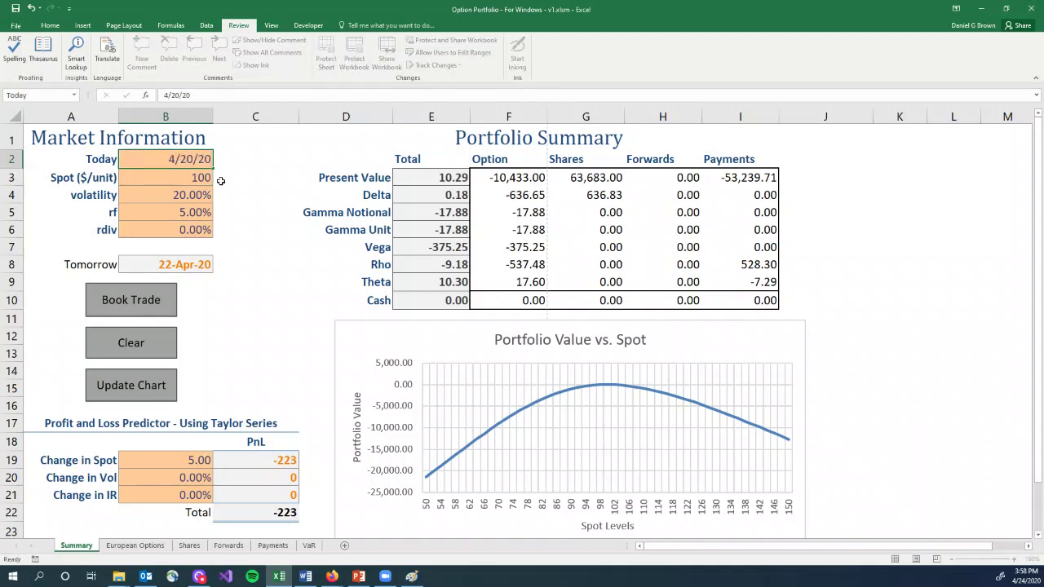
{"action": "key", "text": "Return"}
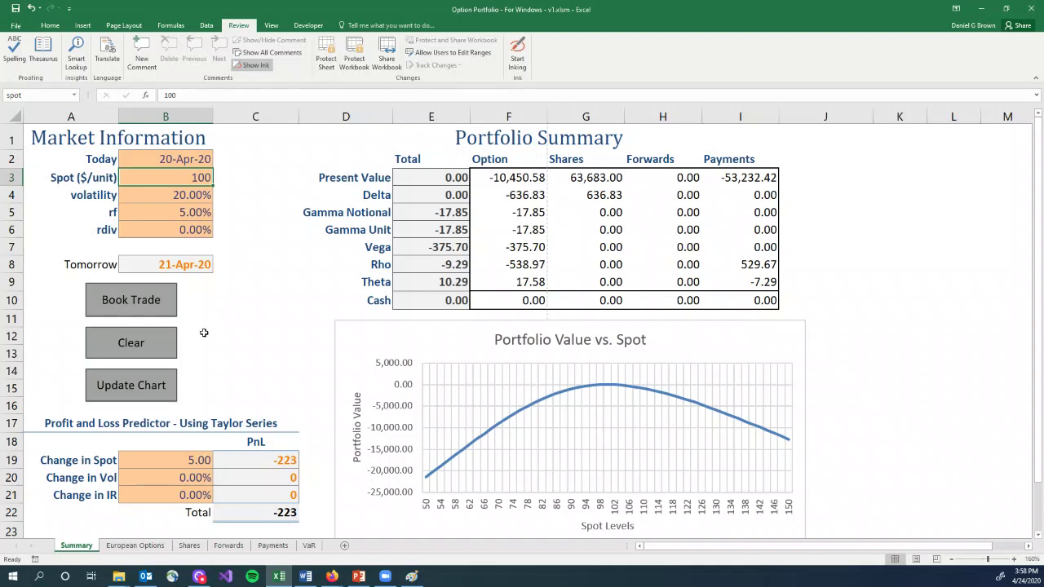
Examine the portfolio's total Gamma Unit, Theta and Present Value in the Portfolio Summary.
{"action": "left_click", "coordinate": [332, 576]}
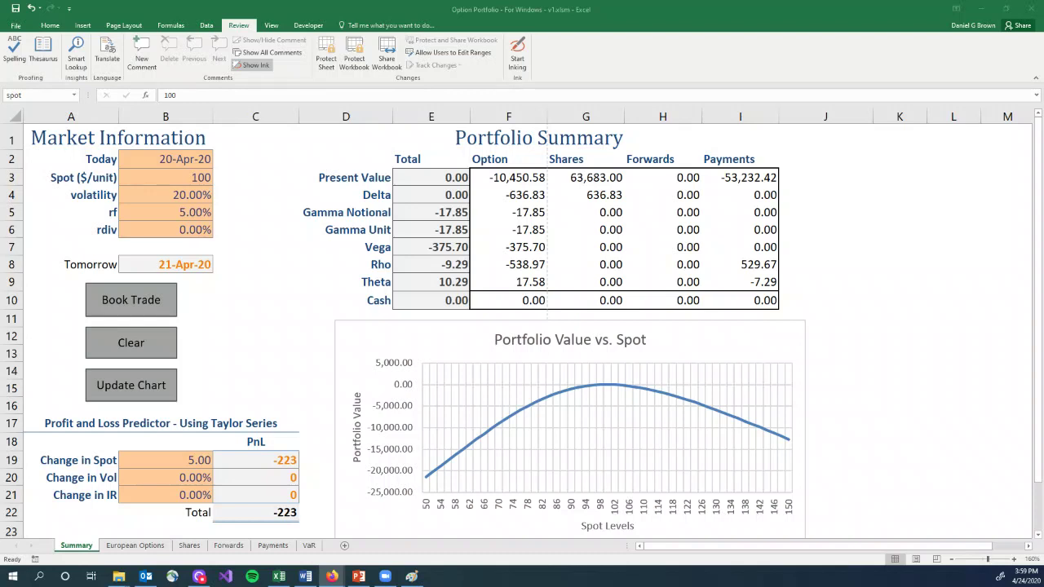
{"action": "left_click", "coordinate": [430, 232]}
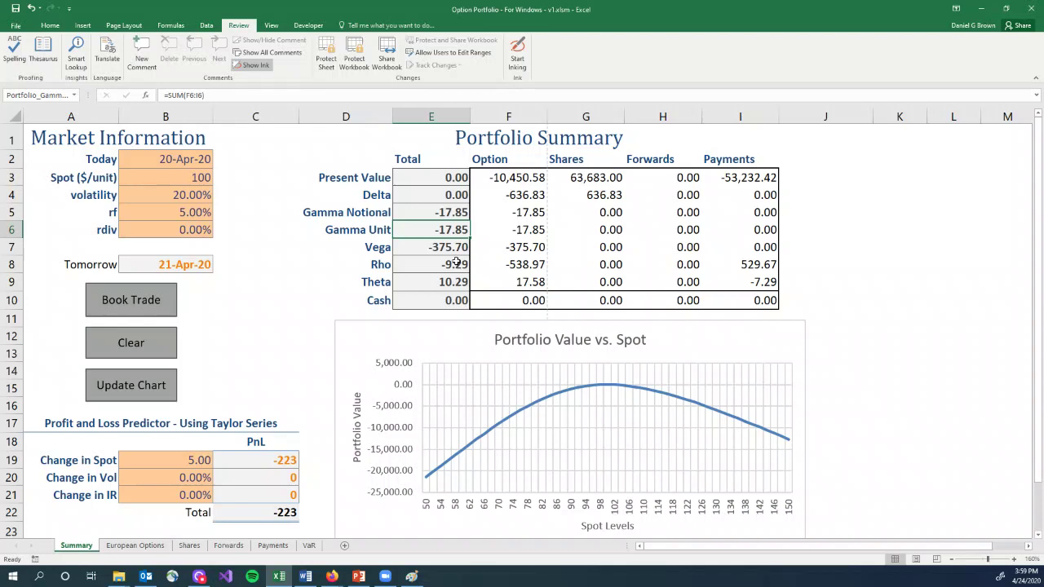
{"action": "left_click", "coordinate": [461, 282]}
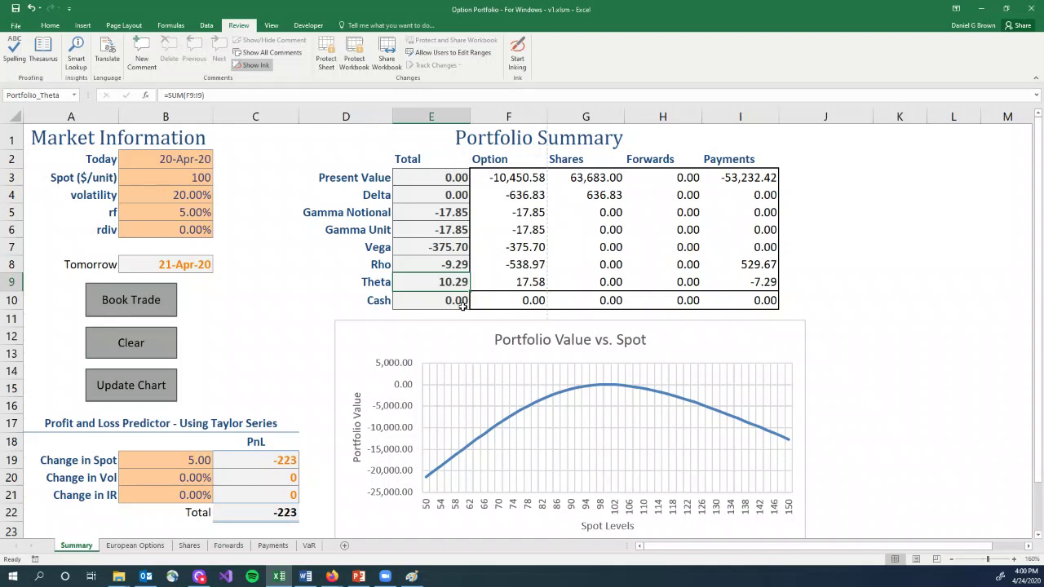
{"action": "left_click", "coordinate": [419, 180]}
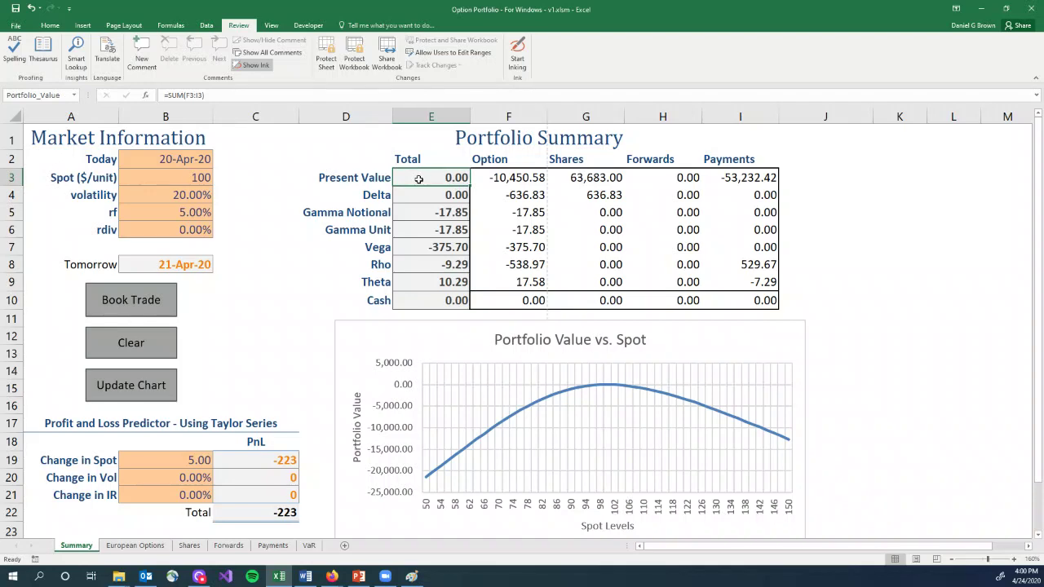